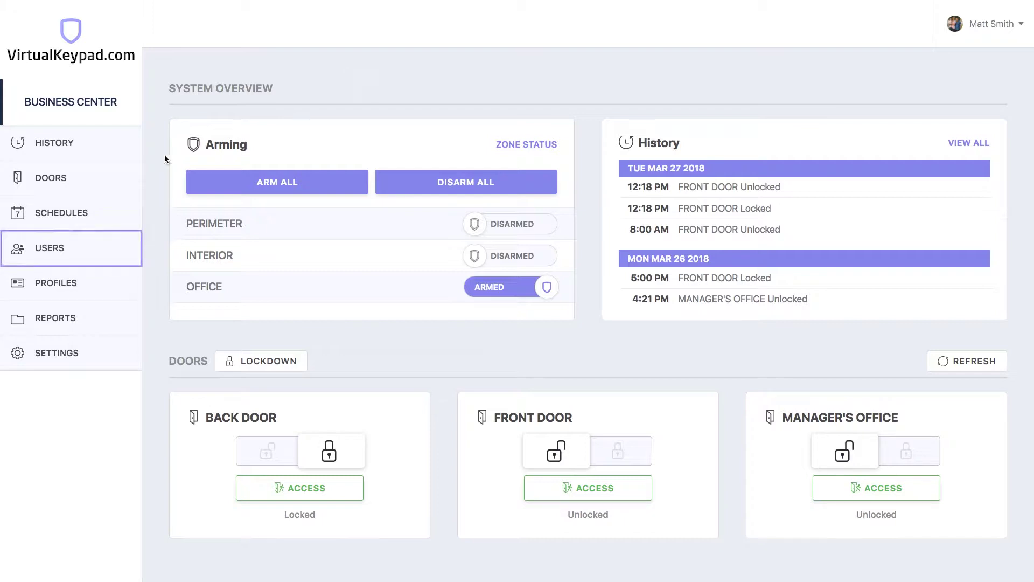
- Go to the Users page from the left sidebar
{"action": "left_click", "coordinate": [72, 248]}
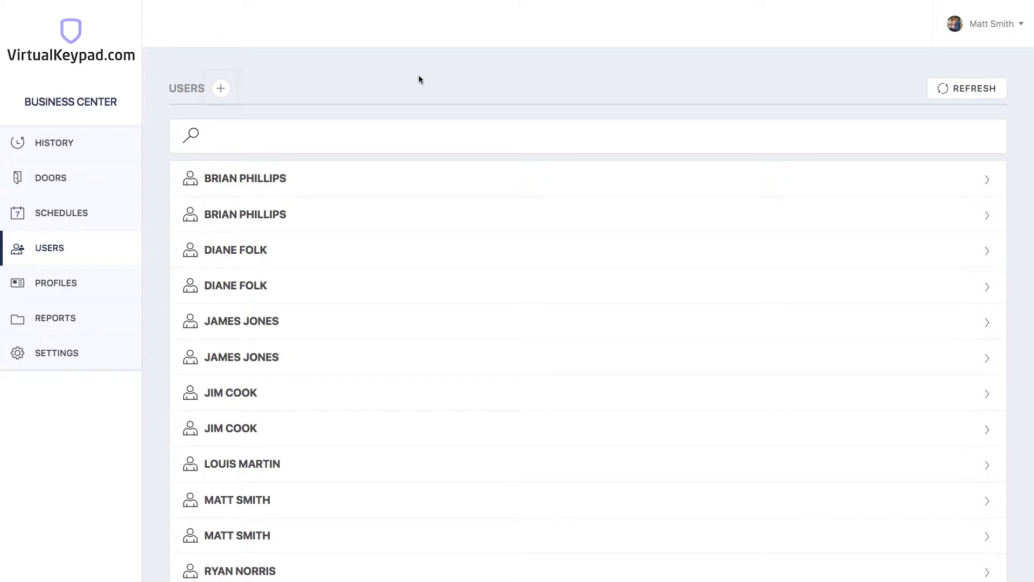
- Start a blank new-user form with the + button beside the USERS heading
{"action": "left_click", "coordinate": [220, 89]}
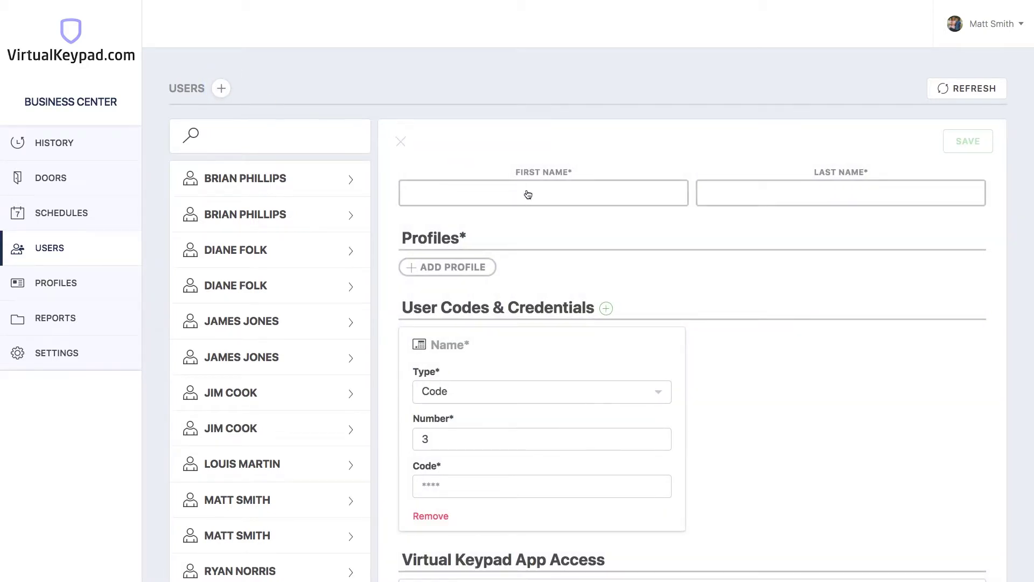
- Enter the new user's first and last name
{"action": "left_click", "coordinate": [531, 196]}
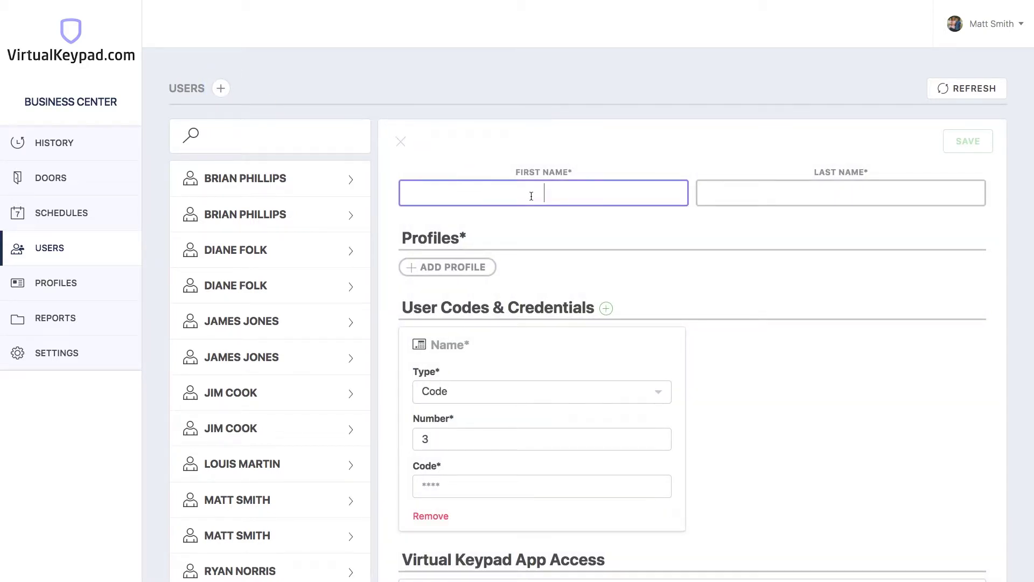
{"action": "key", "text": "Tab"}
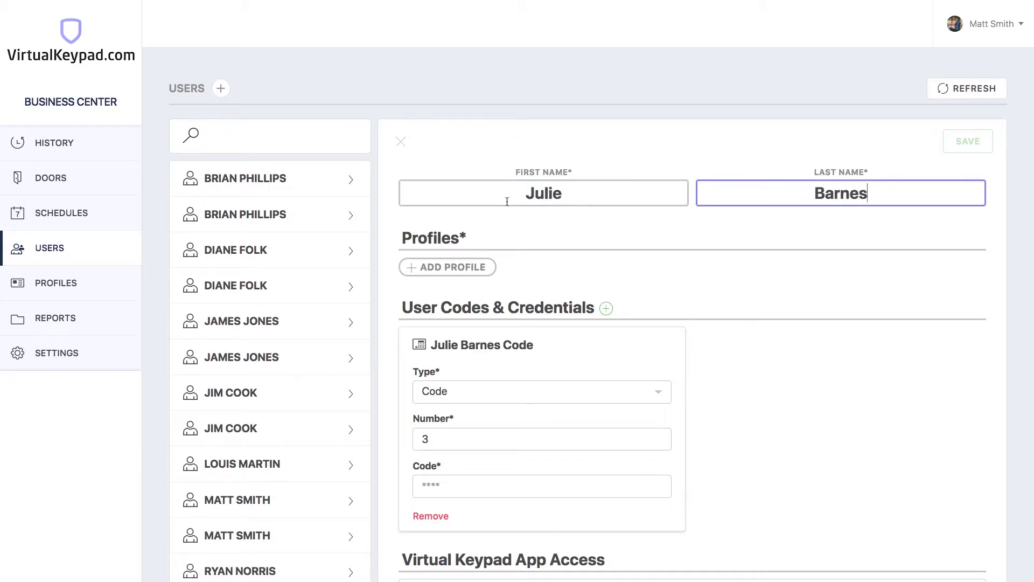
- Assign the EMPLOYEES profile to the new user
{"action": "left_click", "coordinate": [442, 268]}
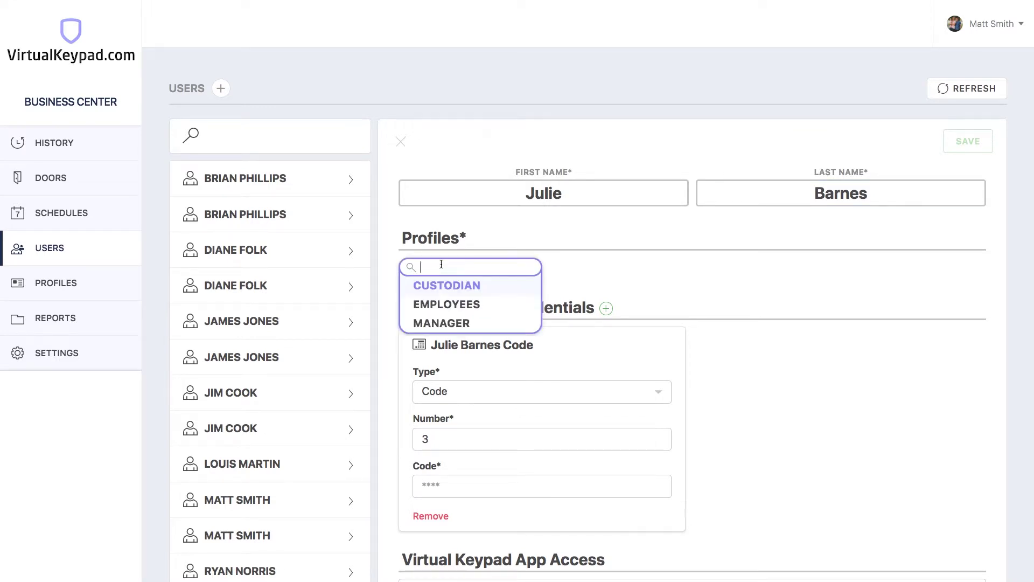
{"action": "type", "text": "EMP"}
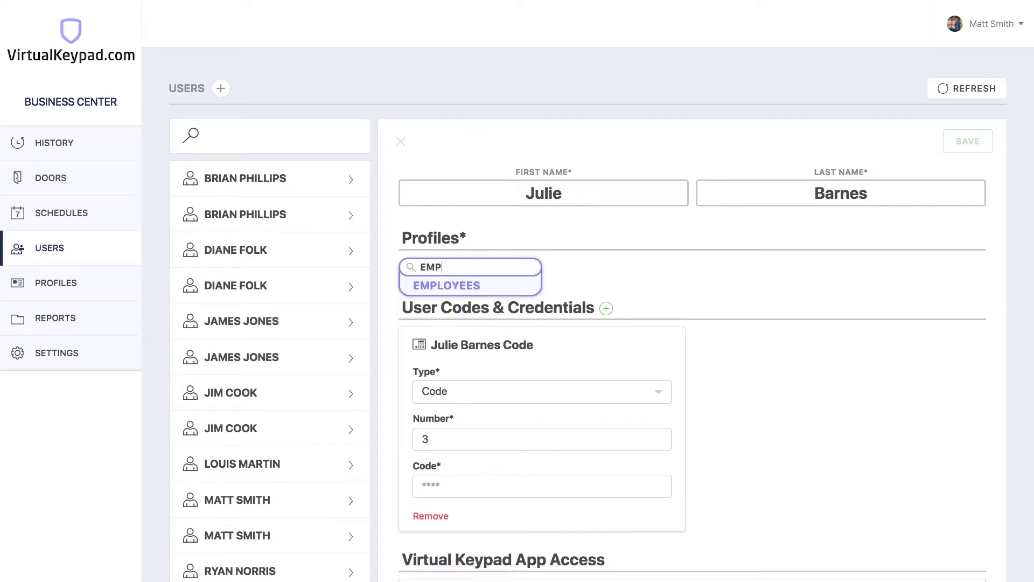
{"action": "key", "text": "Return"}
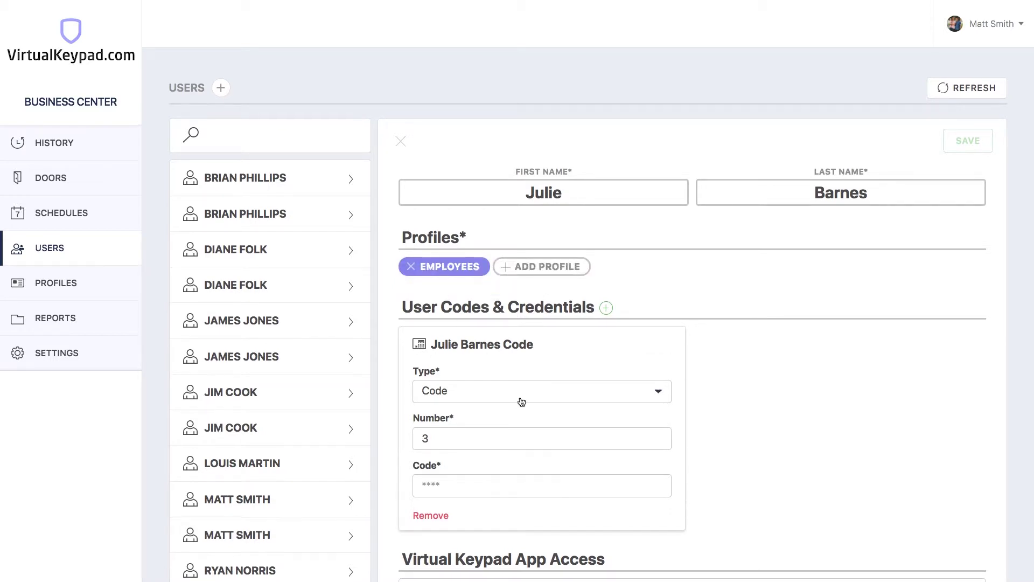
{"action": "scroll", "coordinate": [521, 401], "scroll_direction": "down", "scroll_amount": 1}
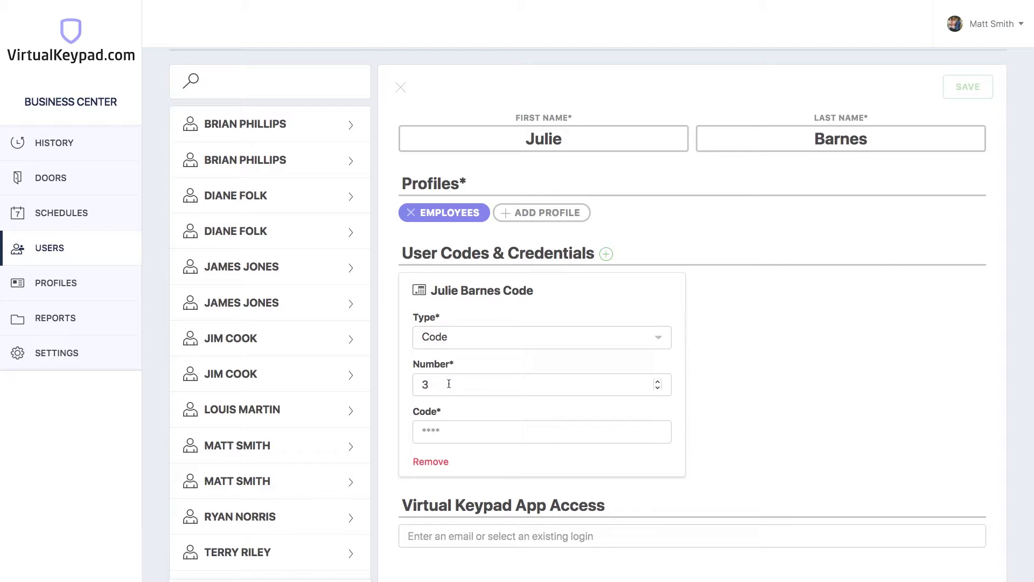
{"action": "left_click", "coordinate": [437, 434]}
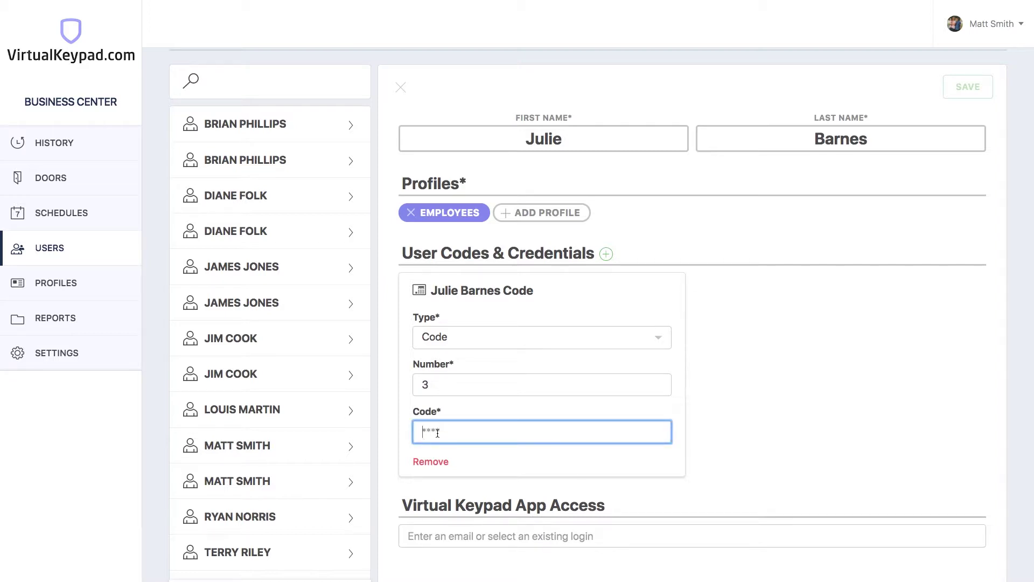
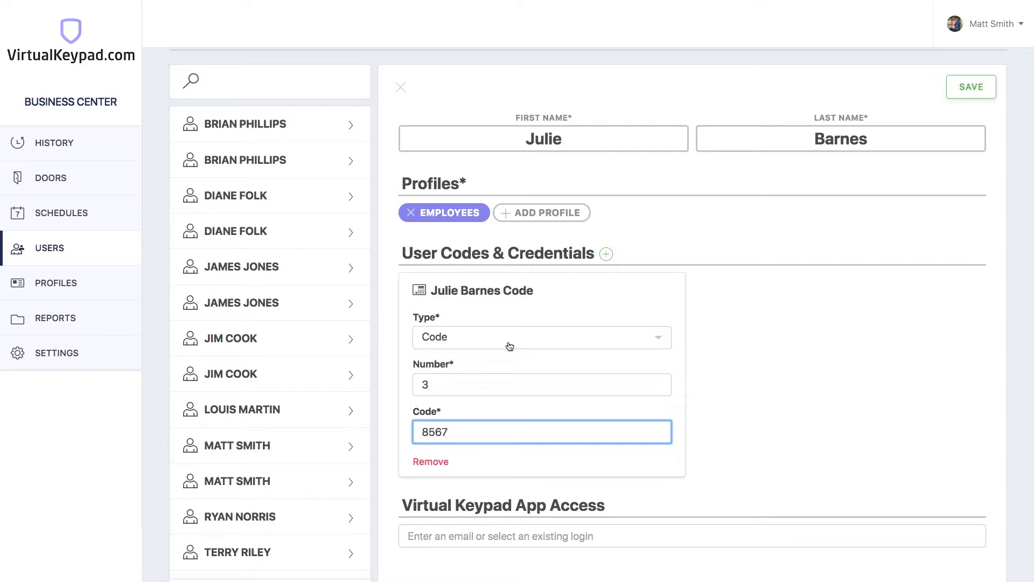
{"action": "left_click", "coordinate": [605, 254]}
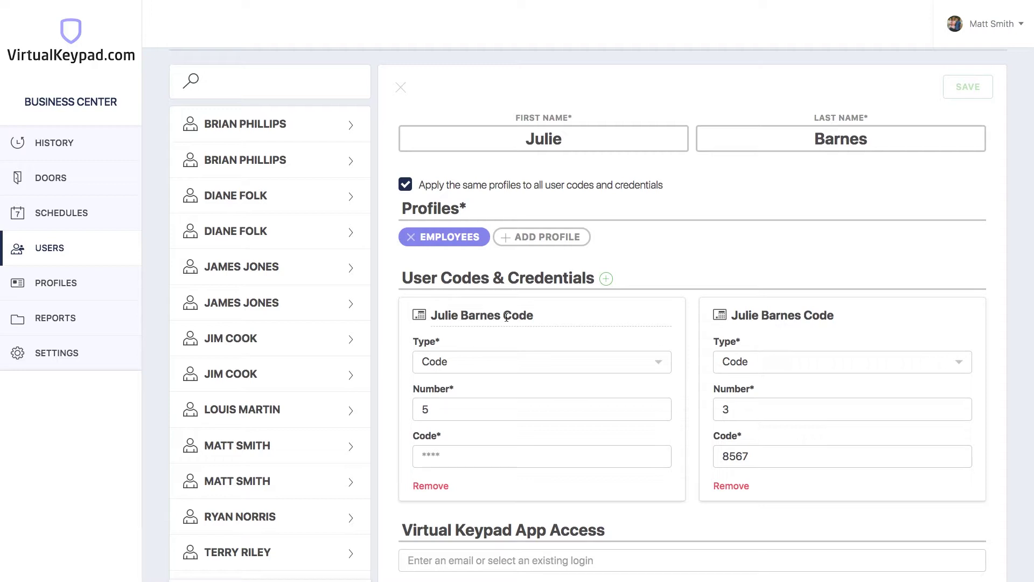
- Make entry 5 a Credential and change its title ending to 'Card'
{"action": "left_click", "coordinate": [462, 370]}
{"action": "left_click", "coordinate": [457, 404]}
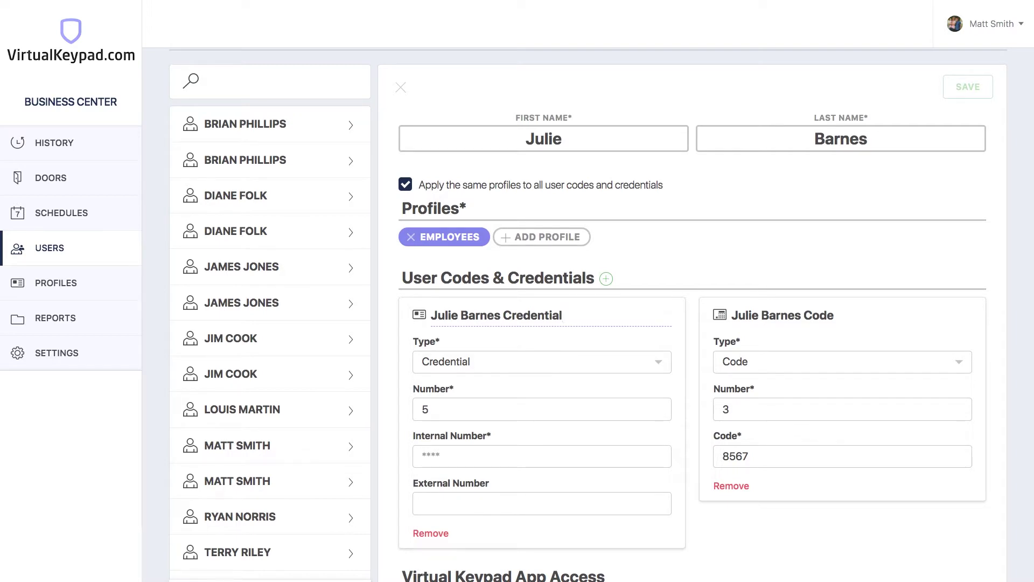
{"action": "left_click", "coordinate": [562, 315]}
{"action": "key", "text": "BackSpace"}
{"action": "key", "text": "BackSpace"}
{"action": "key", "text": "BackSpace"}
{"action": "key", "text": "BackSpace"}
{"action": "key", "text": "BackSpace"}
{"action": "key", "text": "BackSpace"}
{"action": "key", "text": "BackSpace"}
{"action": "key", "text": "BackSpace"}
{"action": "key", "text": "BackSpace"}
{"action": "key", "text": "BackSpace"}
{"action": "type", "text": "Card"}
{"action": "left_click", "coordinate": [448, 458]}
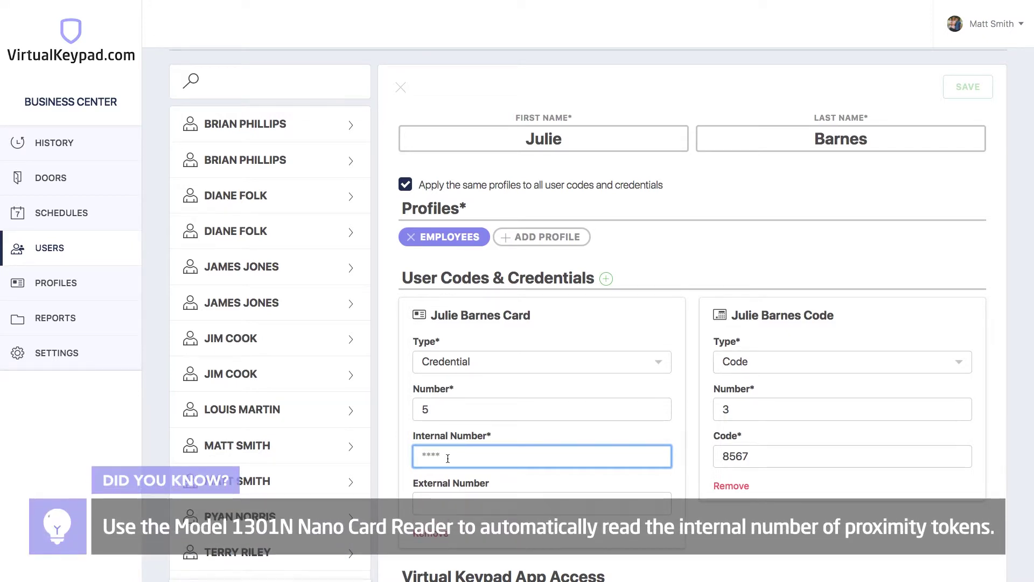
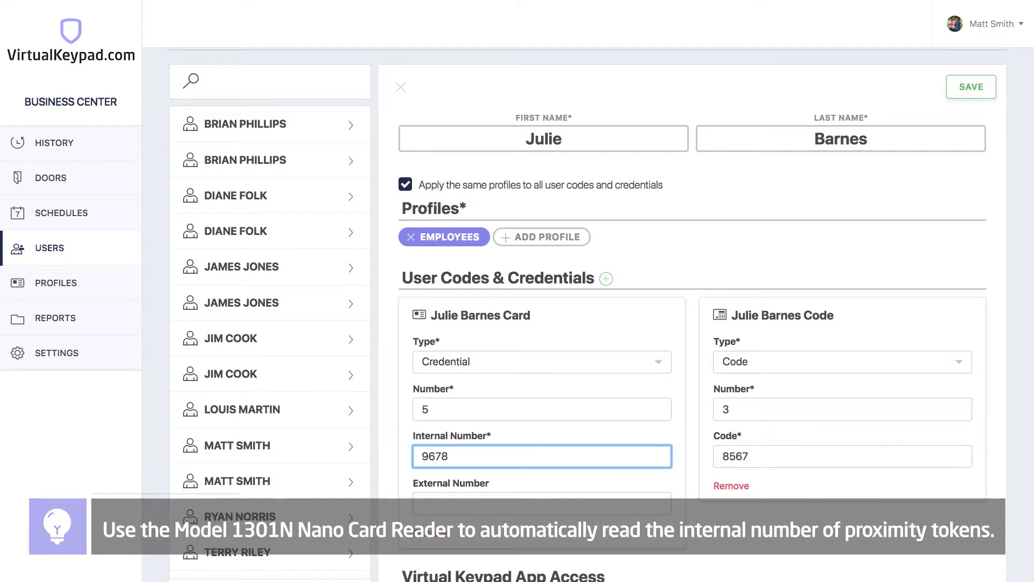
{"action": "scroll", "coordinate": [692, 301], "scroll_direction": "down", "scroll_amount": 3}
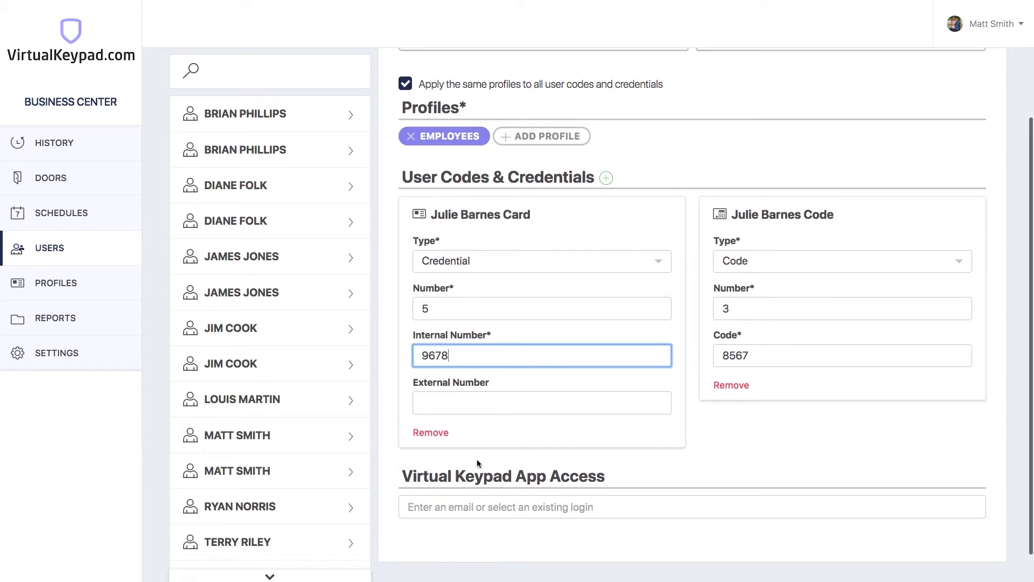
{"action": "scroll", "coordinate": [477, 459], "scroll_direction": "up", "scroll_amount": 2}
{"action": "left_click", "coordinate": [629, 214]}
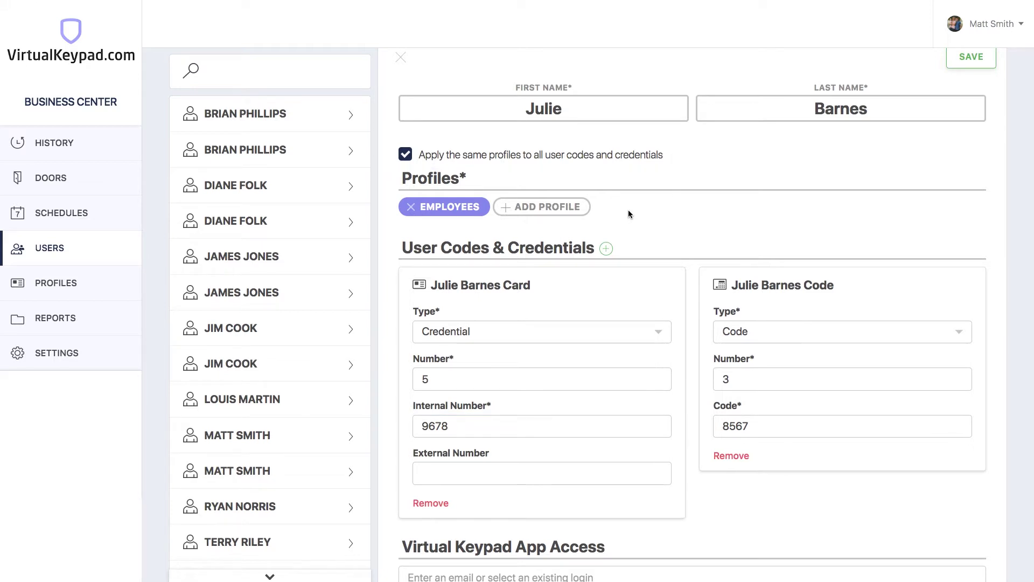
{"action": "left_click", "coordinate": [550, 162]}
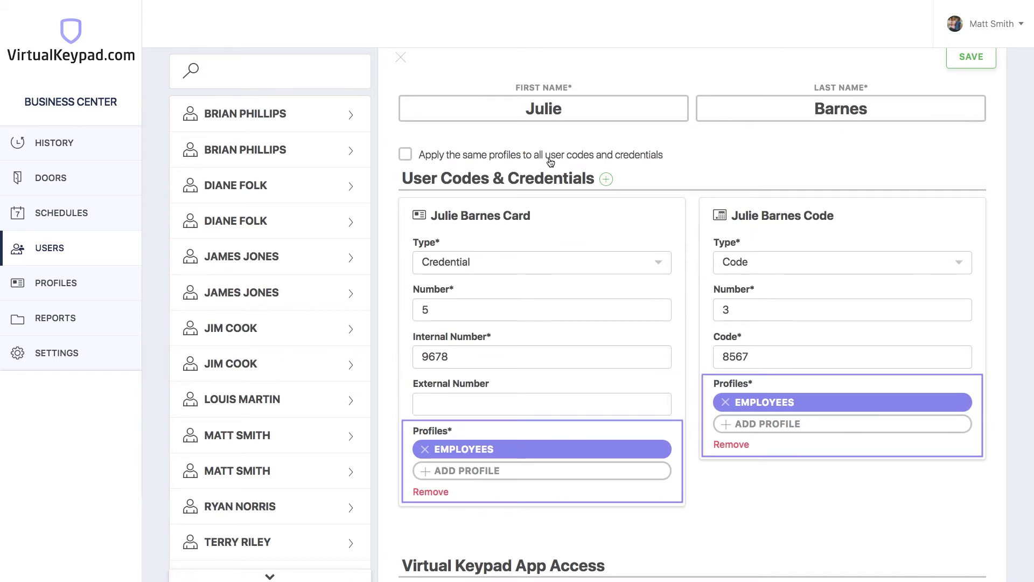
{"action": "left_click", "coordinate": [550, 162]}
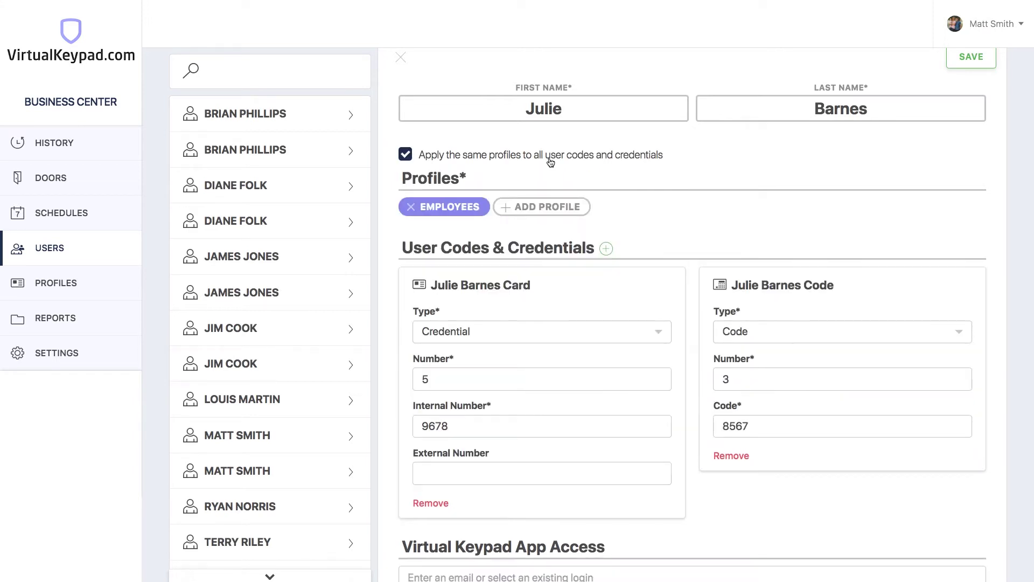
{"action": "scroll", "coordinate": [555, 160], "scroll_direction": "up", "scroll_amount": 1}
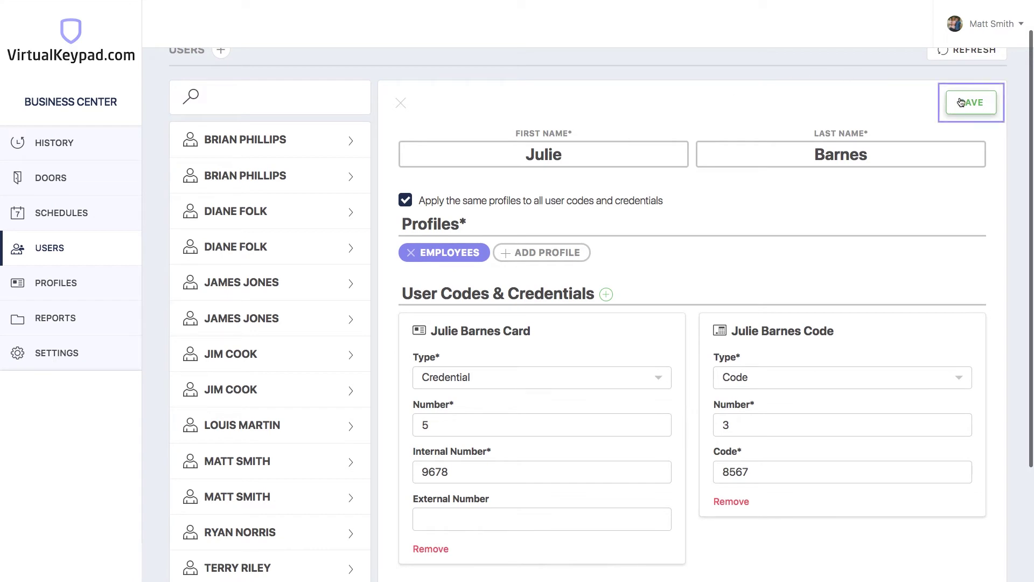
- Save the new user record and close its details panel
{"action": "left_click", "coordinate": [970, 103]}
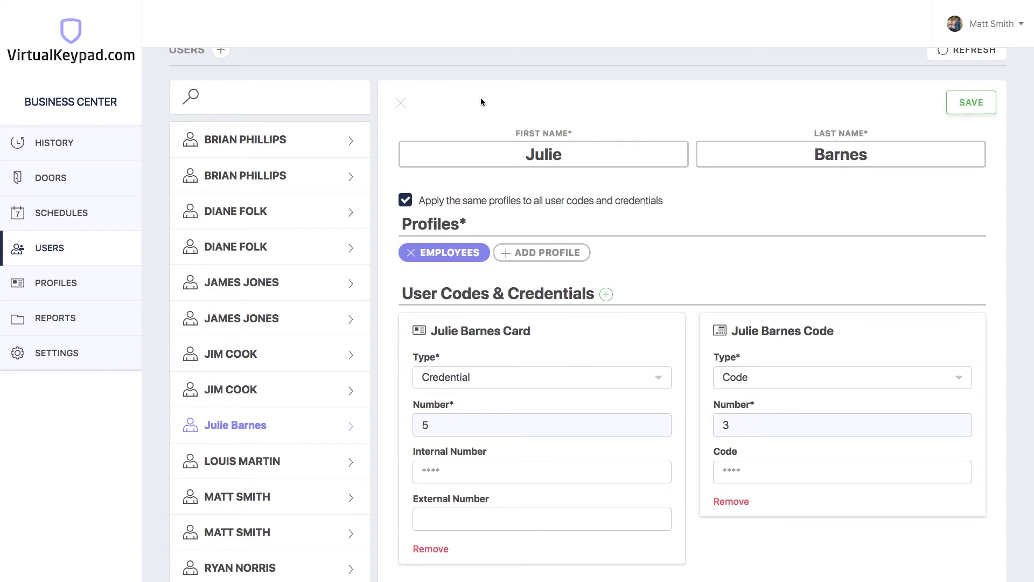
{"action": "left_click", "coordinate": [401, 105]}
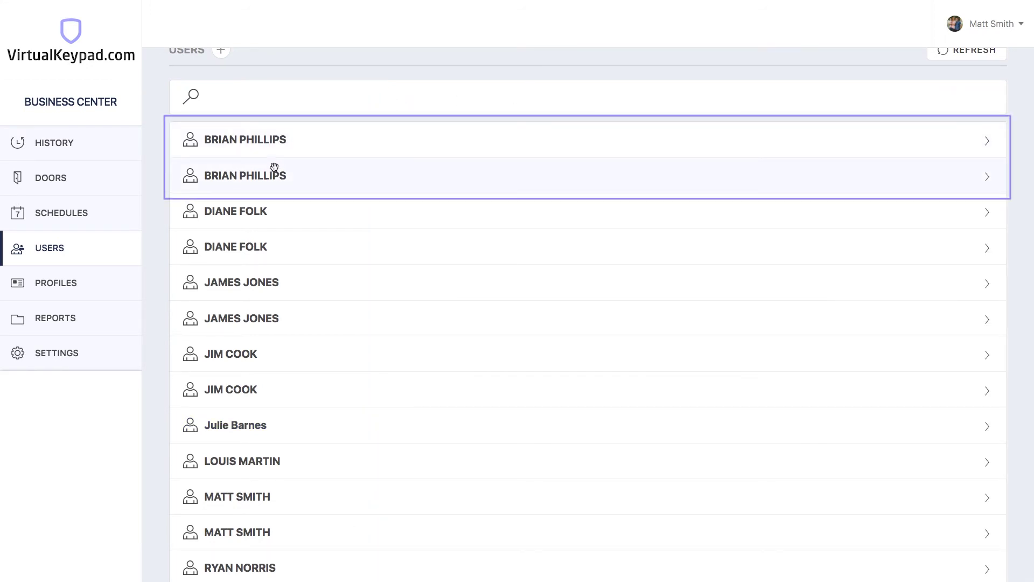
- Drag the first duplicate user row onto the second, combining credentials 9 and 12
{"action": "left_click_drag", "start_coordinate": [277, 149], "coordinate": [272, 187]}
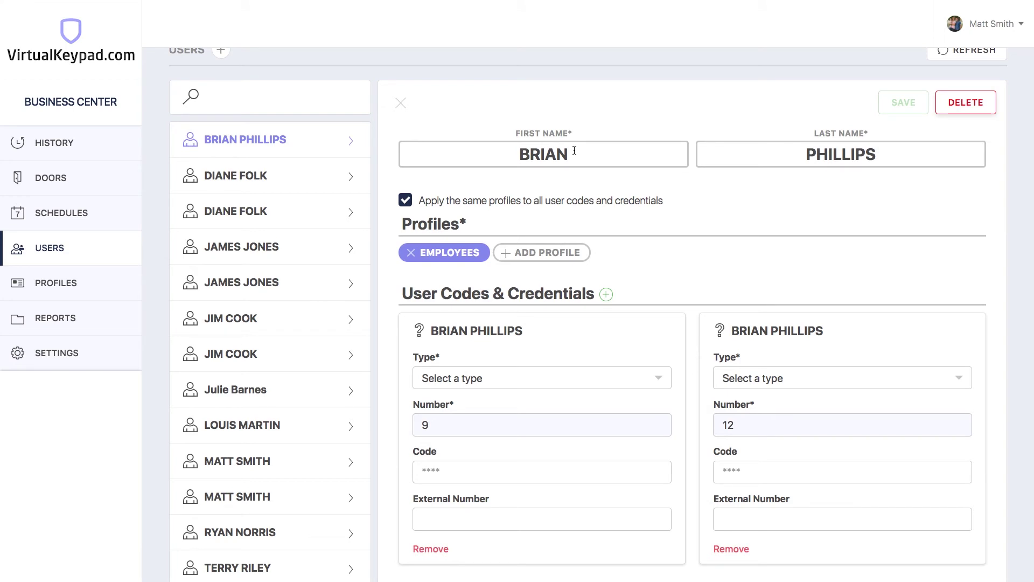
- Make entry 9 a keypad Code and append 'CODE' to its name
{"action": "left_click", "coordinate": [512, 377]}
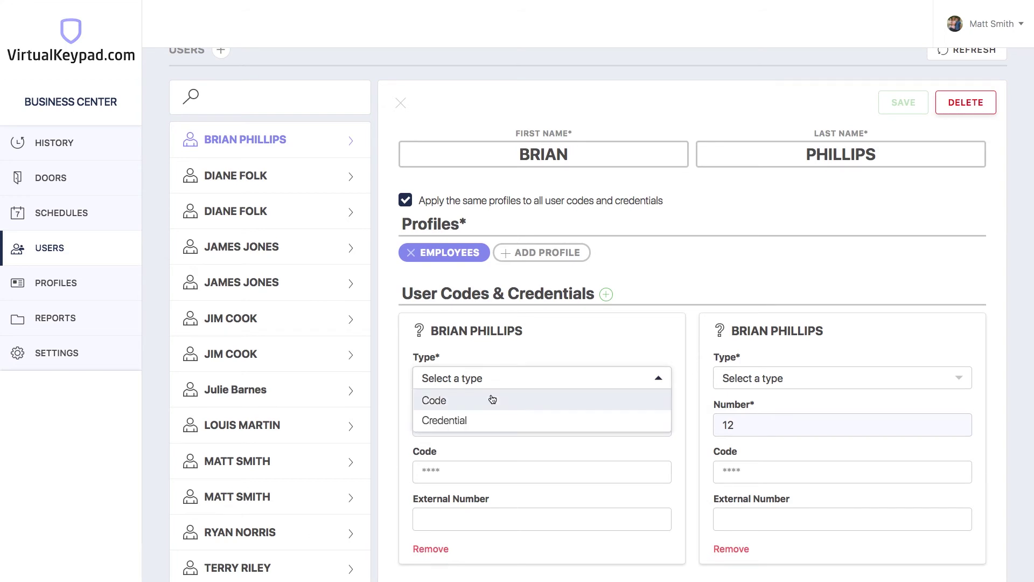
{"action": "left_click", "coordinate": [483, 405]}
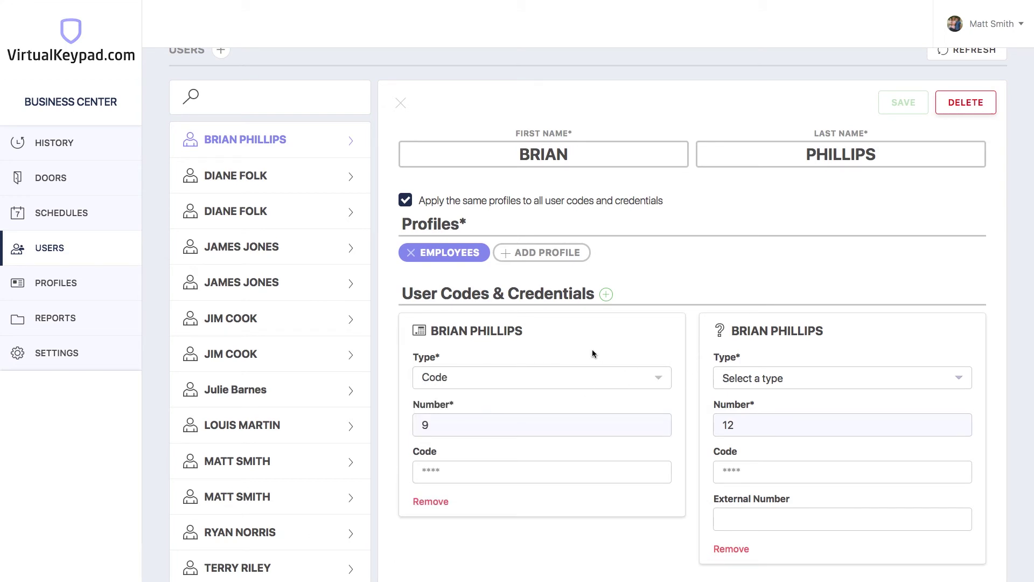
{"action": "left_click", "coordinate": [545, 331]}
{"action": "type", "text": "CODE"}
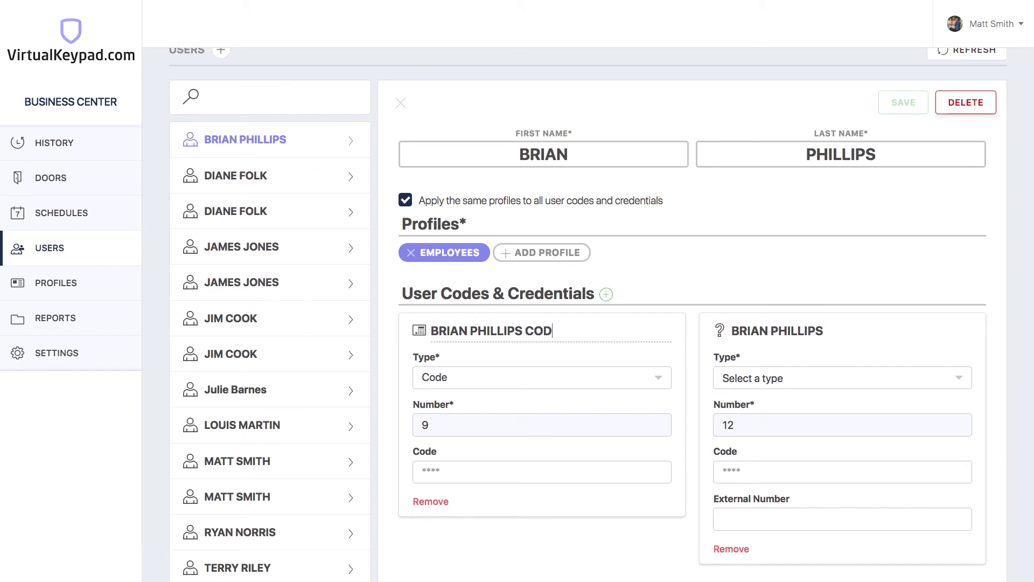
- Make entry 12 a card Credential named with 'CARD', then save the merged user
{"action": "left_click", "coordinate": [815, 388]}
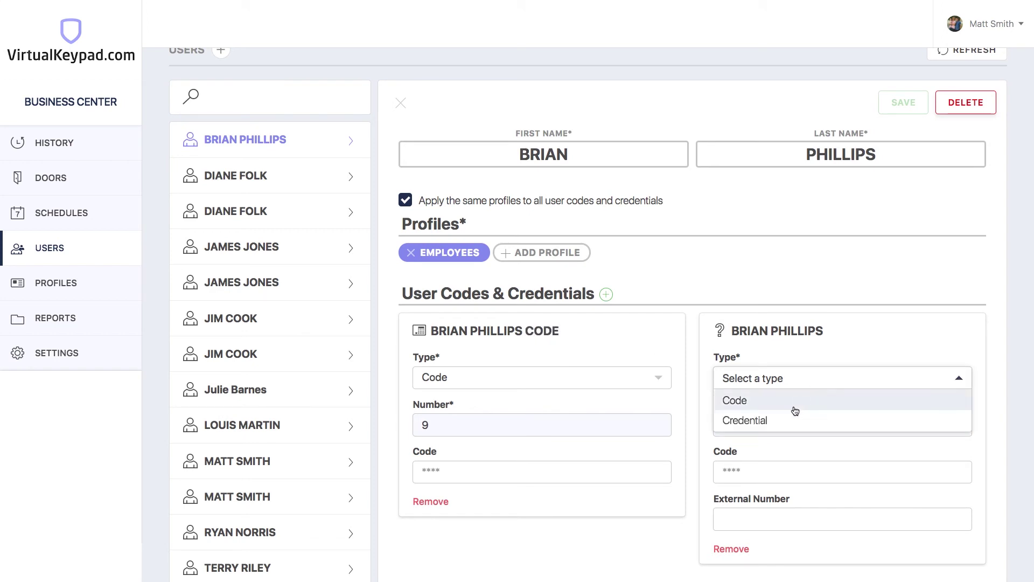
{"action": "left_click", "coordinate": [785, 422]}
{"action": "type", "text": "CARD"}
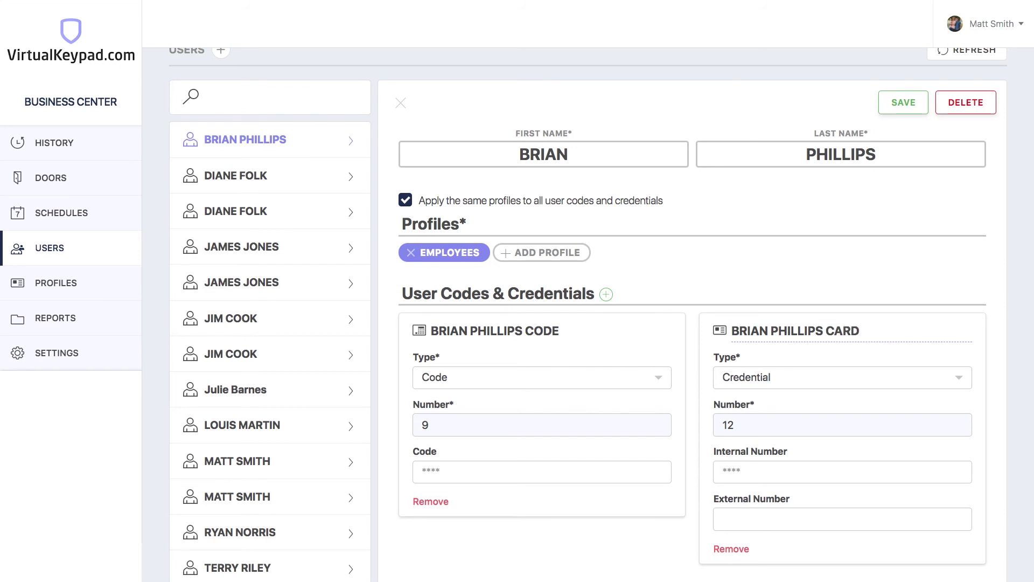
{"action": "left_click", "coordinate": [823, 275]}
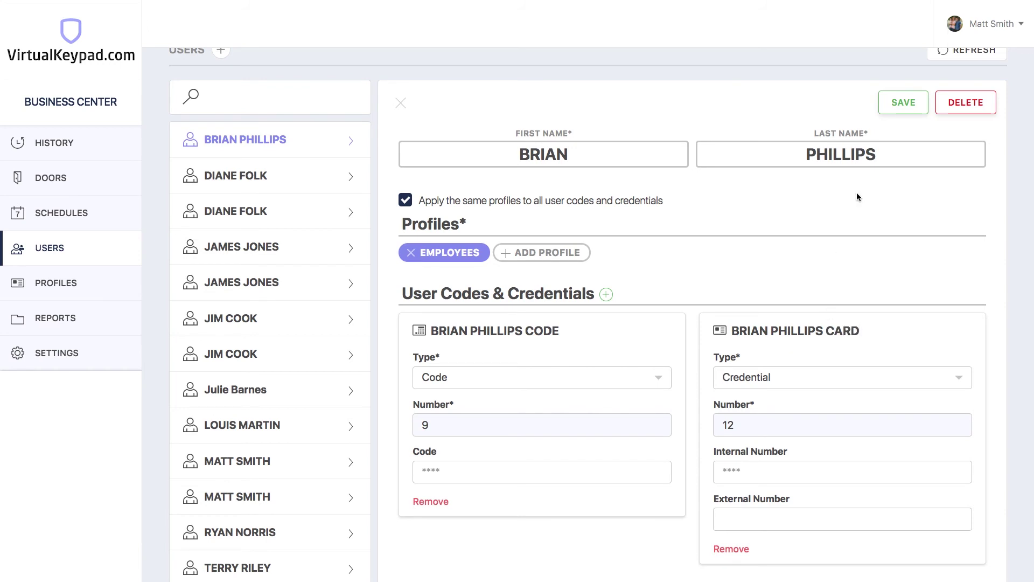
{"action": "left_click", "coordinate": [903, 103]}
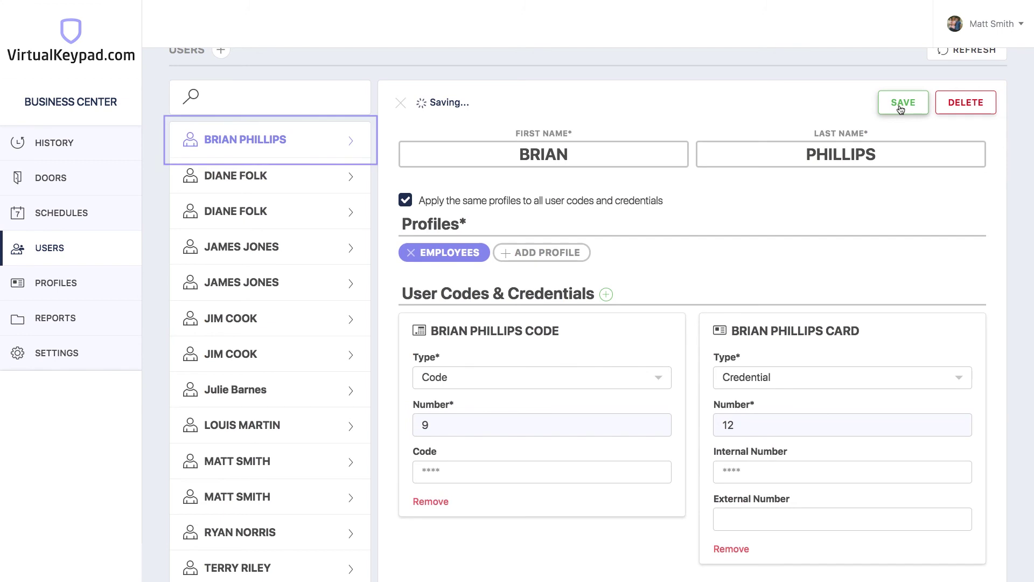